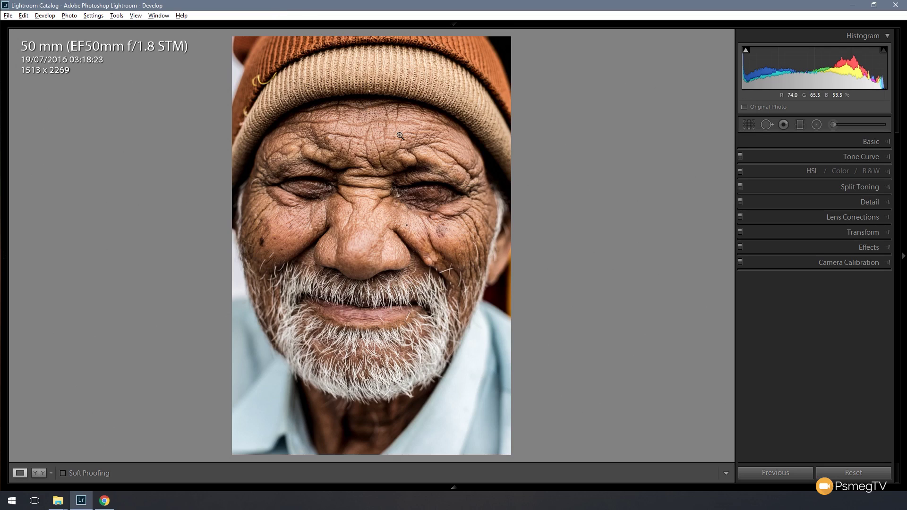
# Expand the Basic panel and raise the portrait's Contrast slider to +60.
pyautogui.click(874, 141)
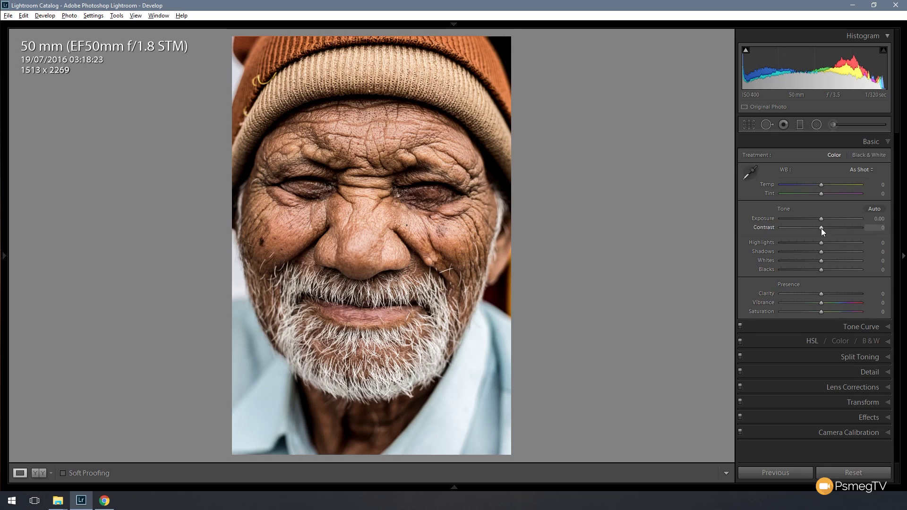
pyautogui.moveTo(821, 228); pyautogui.dragTo(844, 228)
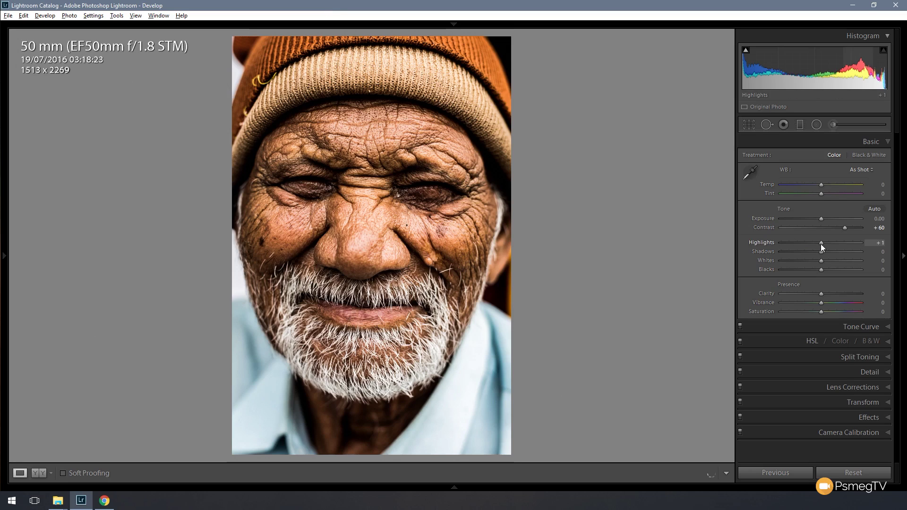
# Set Highlights -100, Shadows +100, Whites -36 and Blacks -25 in the Basic panel.
pyautogui.moveTo(820, 244); pyautogui.dragTo(775, 245)
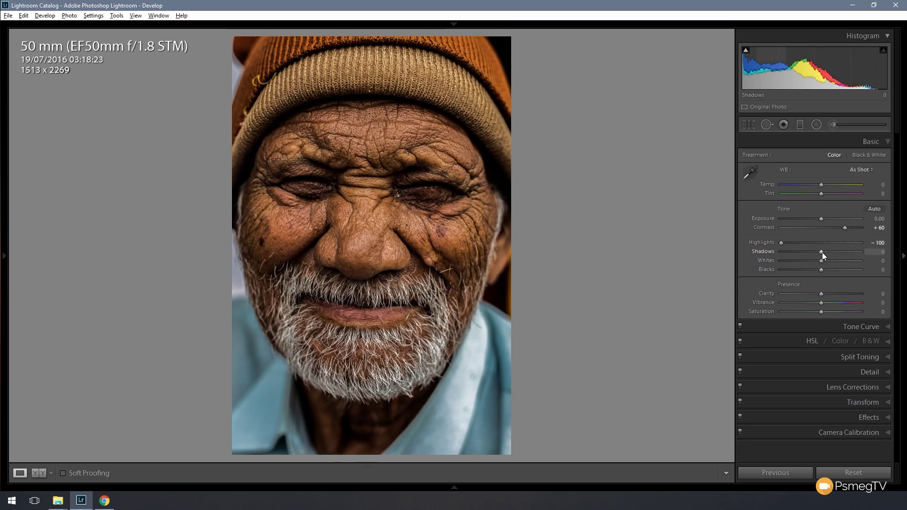
pyautogui.moveTo(822, 252); pyautogui.dragTo(868, 255)
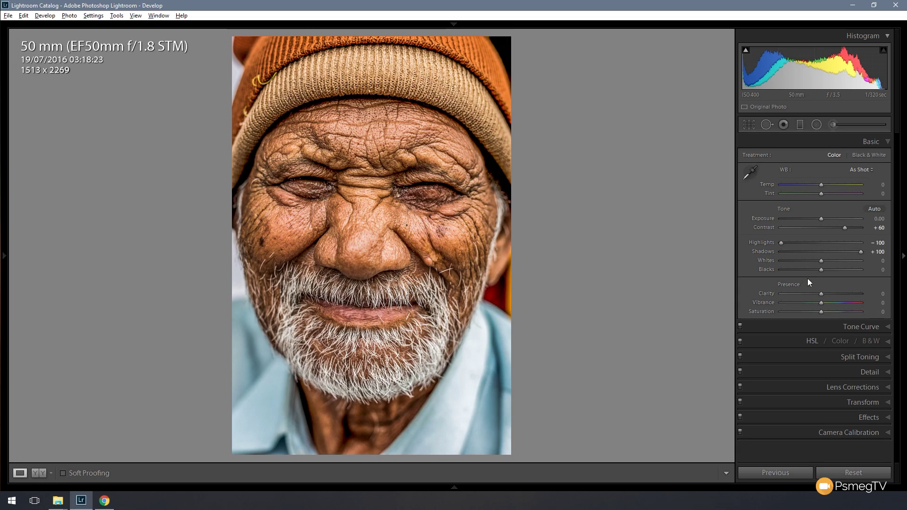
pyautogui.moveTo(822, 261); pyautogui.dragTo(806, 265)
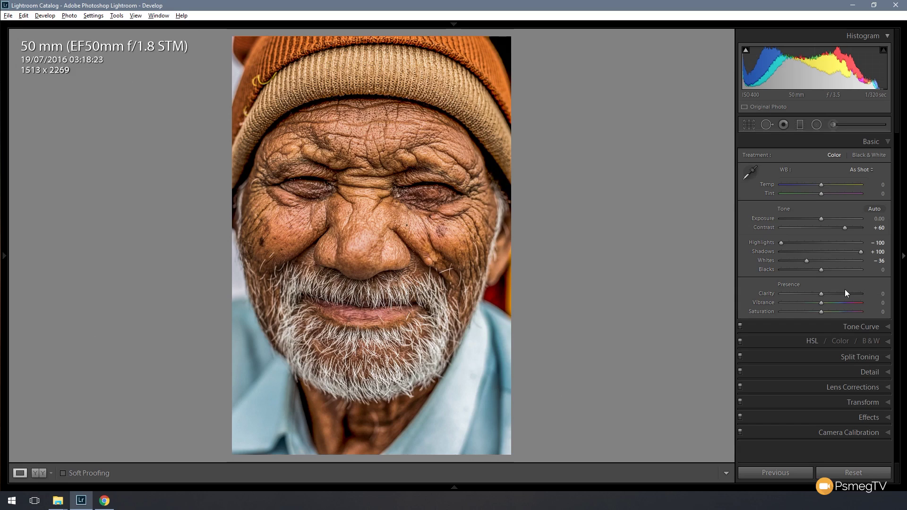
pyautogui.moveTo(821, 271); pyautogui.dragTo(811, 273)
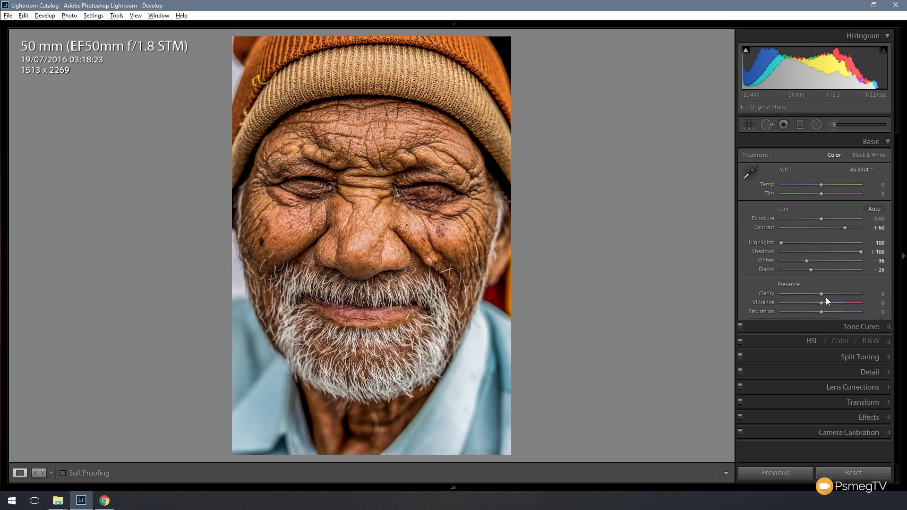
# Push Clarity up, then ease it back to settle at +75 for gritty skin texture.
pyautogui.moveTo(822, 294); pyautogui.dragTo(863, 294)
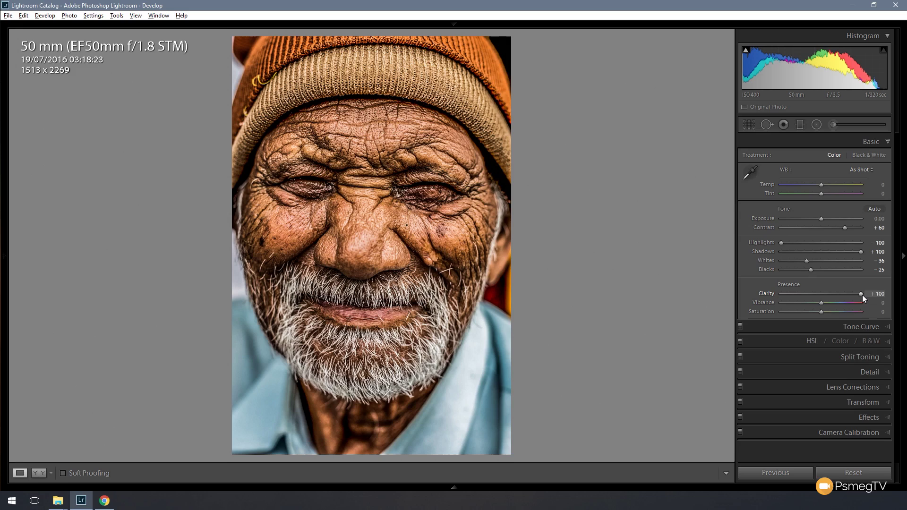
pyautogui.moveTo(862, 294); pyautogui.dragTo(851, 296)
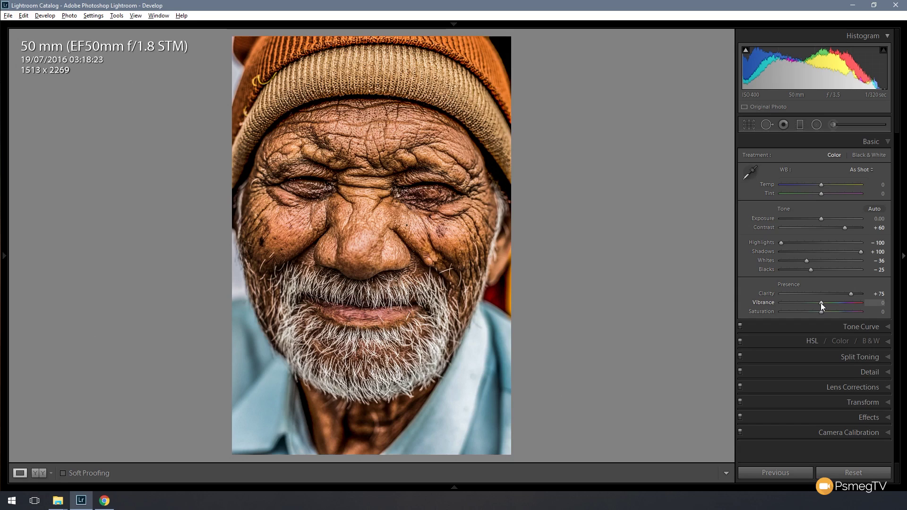
# Nudge Vibrance up to +11 and pull Saturation down to -36.
pyautogui.press('Up')
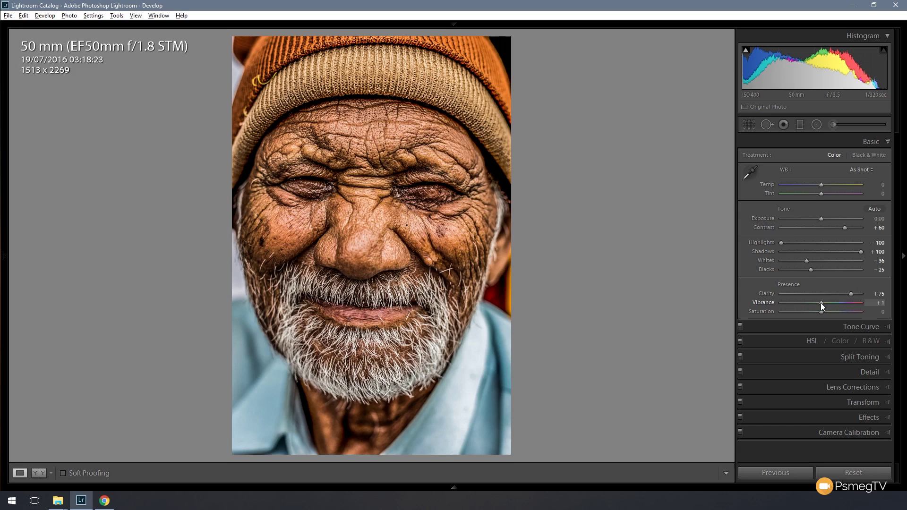
pyautogui.moveTo(822, 303); pyautogui.dragTo(824, 303)
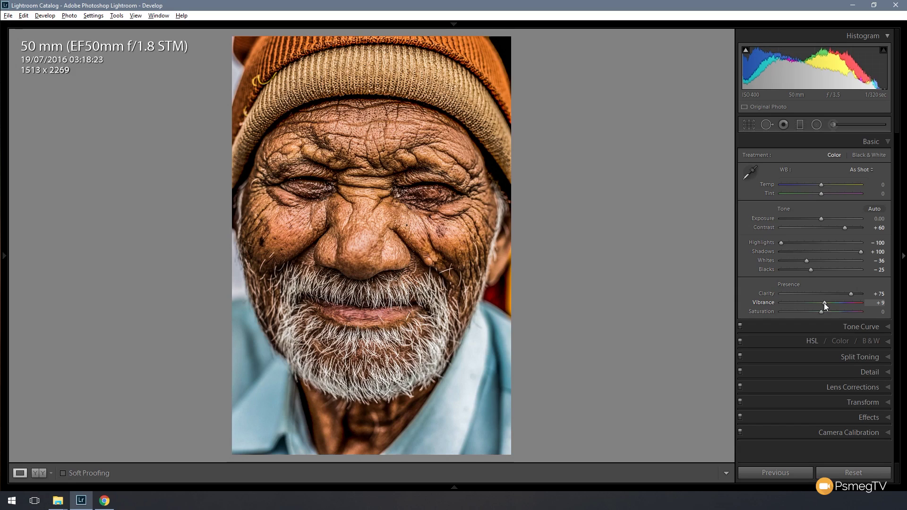
pyautogui.moveTo(823, 303); pyautogui.dragTo(825, 302)
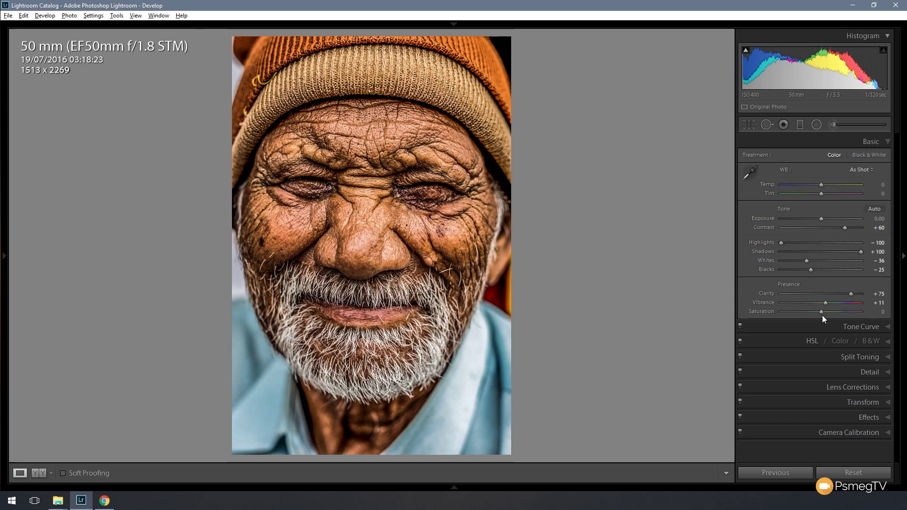
pyautogui.moveTo(821, 314); pyautogui.dragTo(807, 315)
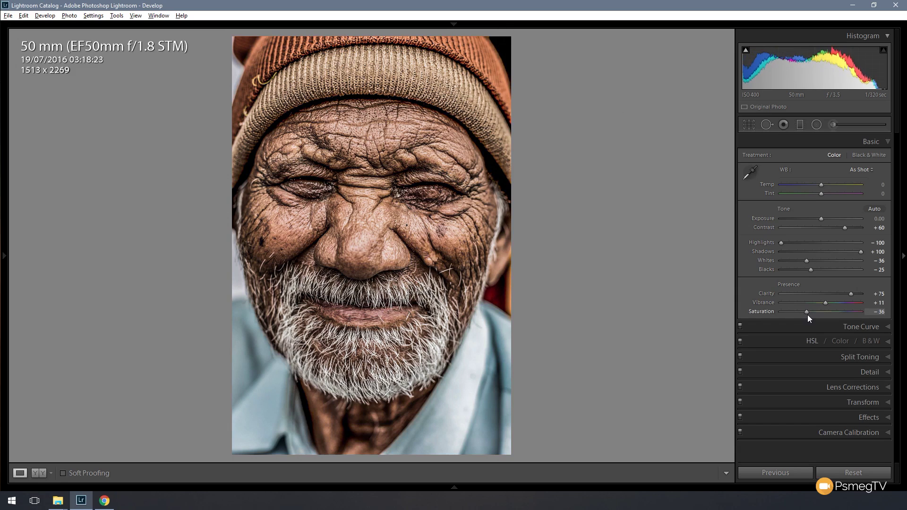
pyautogui.click(875, 329)
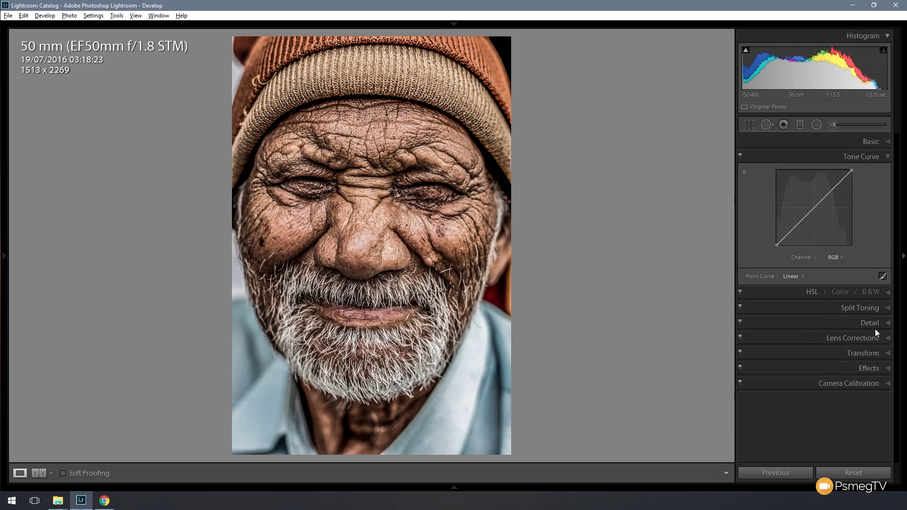
pyautogui.click(882, 277)
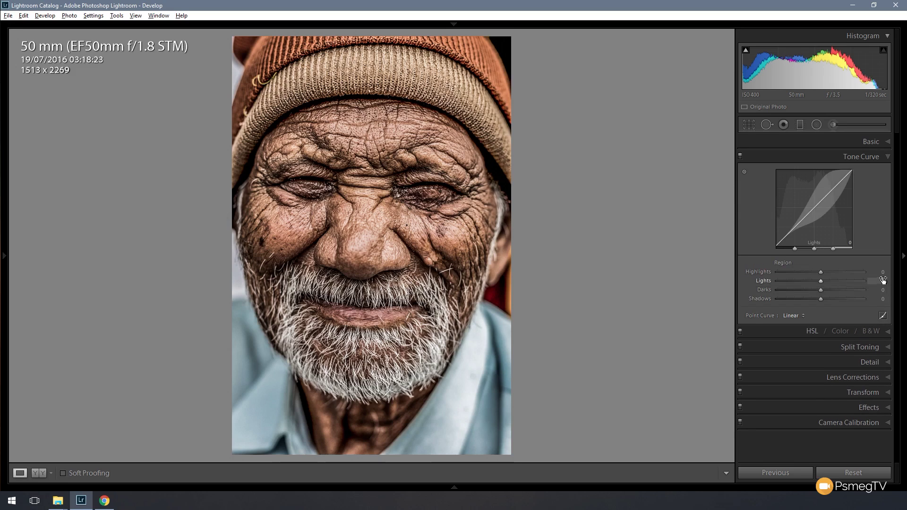
pyautogui.click(794, 316)
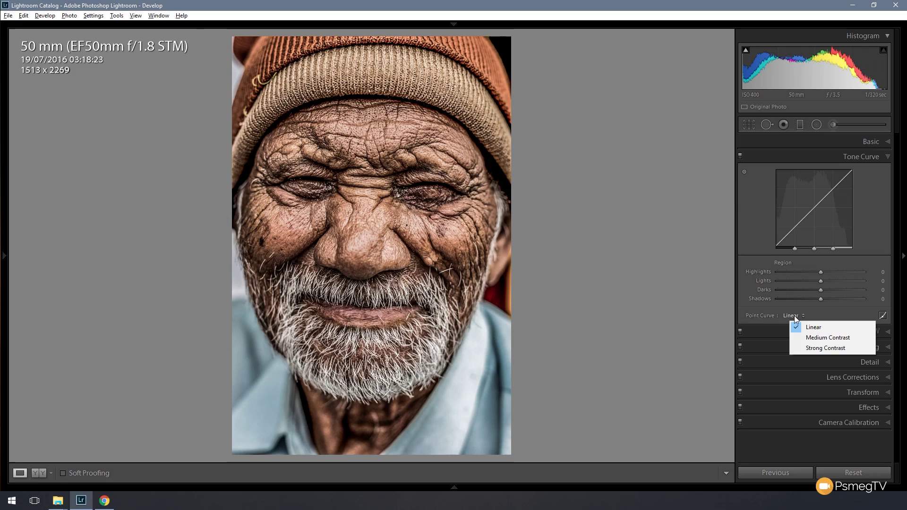
pyautogui.click(817, 338)
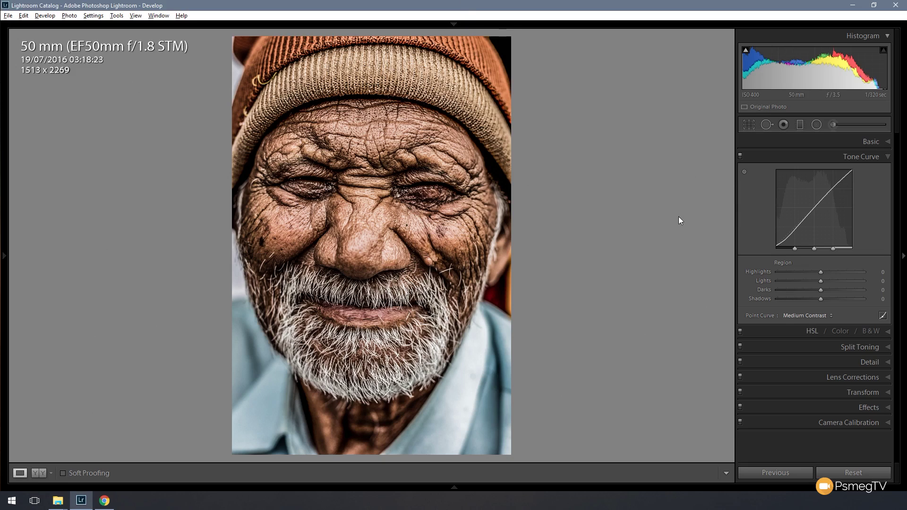
# Expand the Detail panel and set sharpening Amount 99 and Radius 2.0.
pyautogui.click(867, 362)
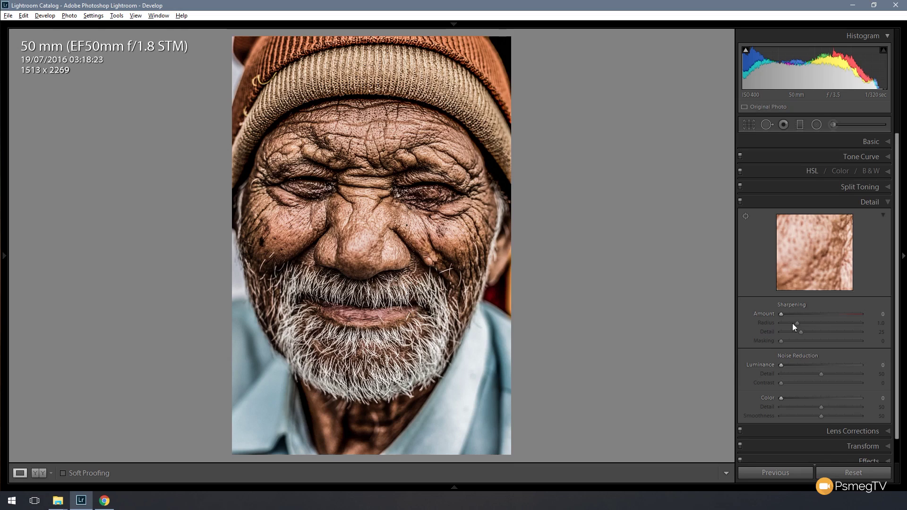
pyautogui.moveTo(780, 315); pyautogui.dragTo(783, 316)
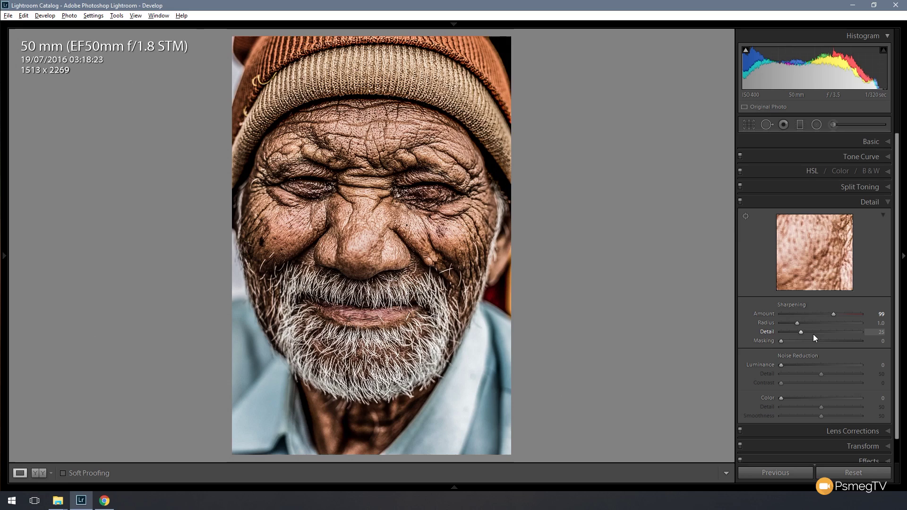
pyautogui.moveTo(796, 323); pyautogui.dragTo(801, 322)
pyautogui.moveTo(822, 321); pyautogui.dragTo(828, 323)
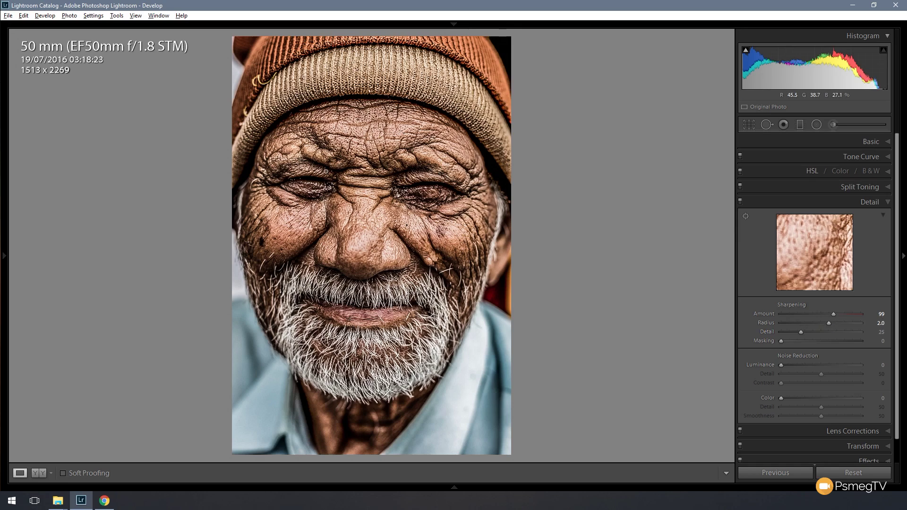
# Toggle the Detail panel off and on to compare, then raise sharpening Detail to 34.
pyautogui.click(740, 202)
pyautogui.click(740, 202)
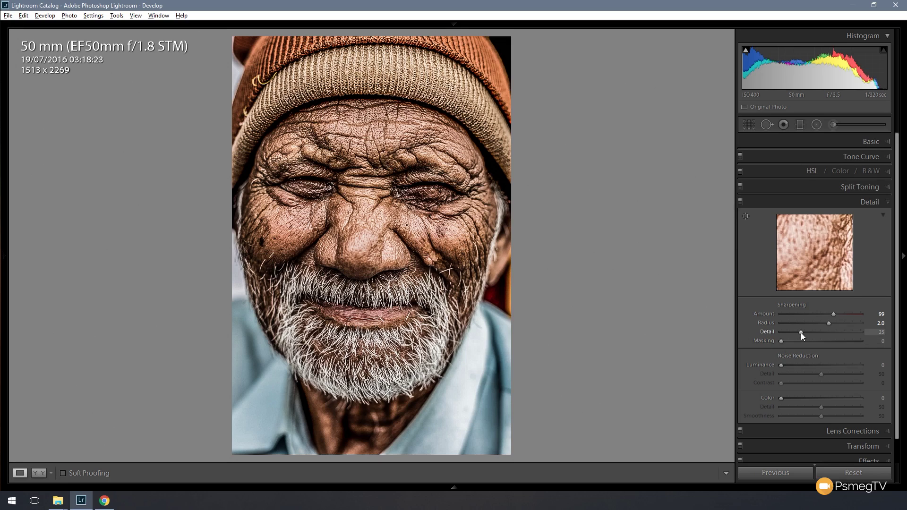
pyautogui.moveTo(801, 332); pyautogui.dragTo(809, 332)
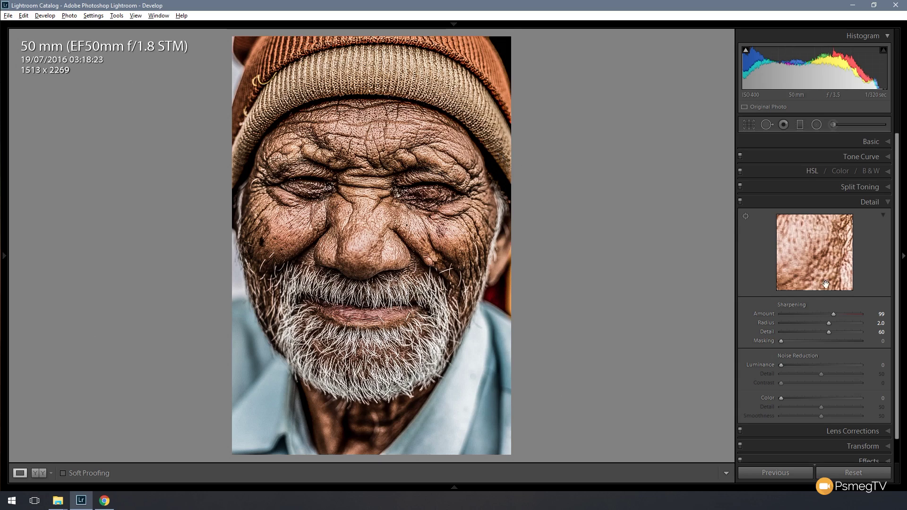
# Set noise reduction to Luminance 31, Contrast 24, Color 25 and Smoothness 17.
pyautogui.scroll(-1, 840, 363)
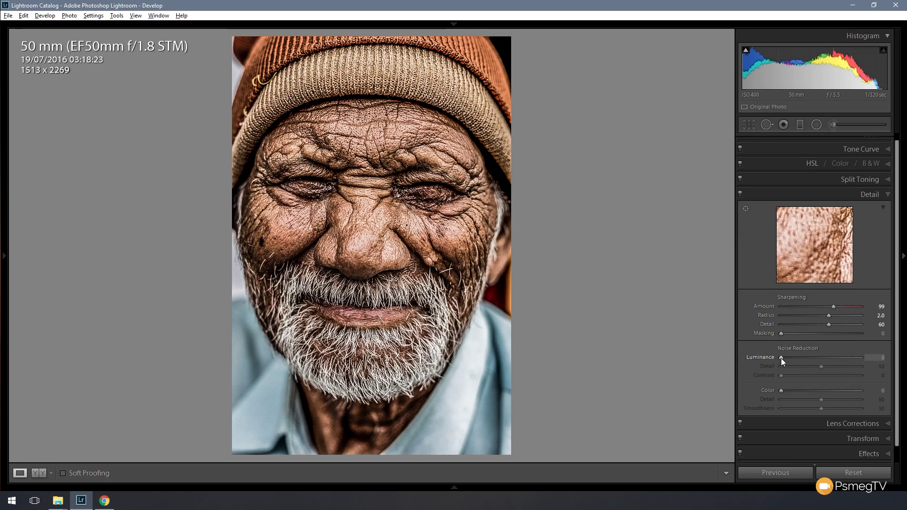
pyautogui.moveTo(781, 358); pyautogui.dragTo(806, 358)
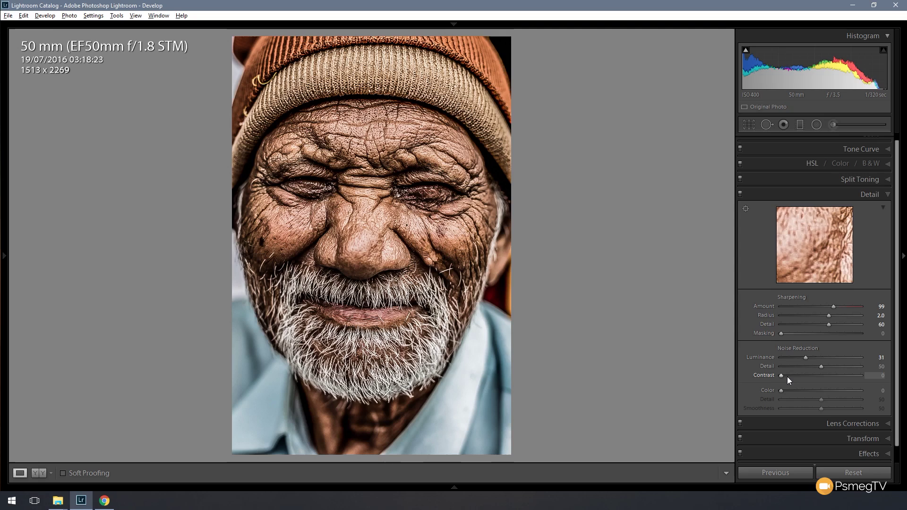
pyautogui.moveTo(781, 376); pyautogui.dragTo(800, 376)
pyautogui.scroll(-1, 790, 385)
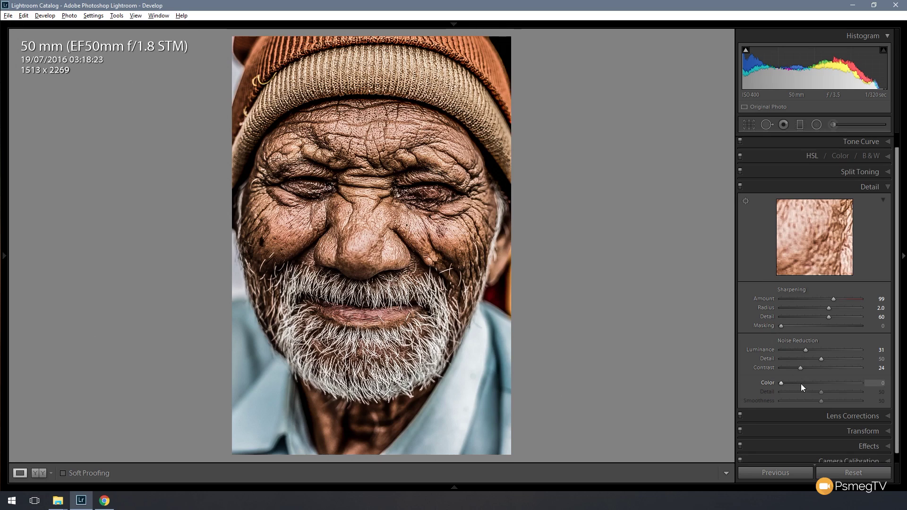
pyautogui.moveTo(782, 384); pyautogui.dragTo(800, 385)
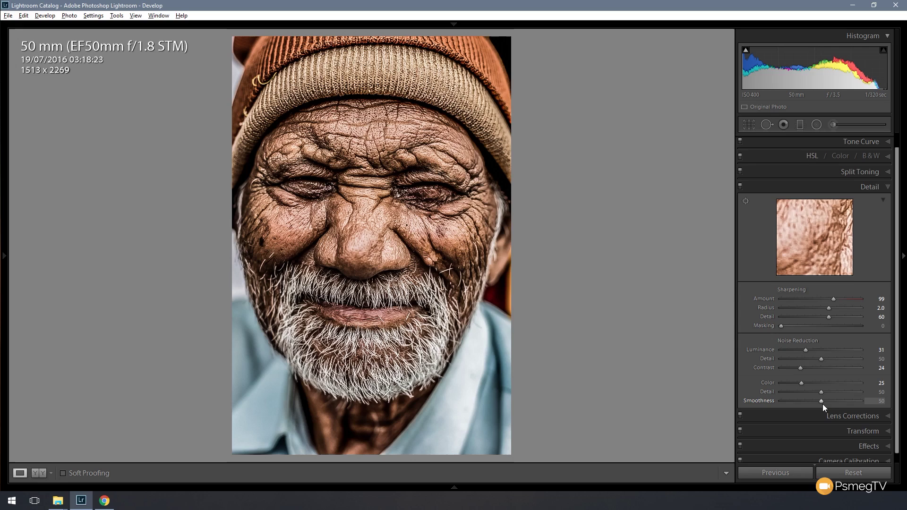
pyautogui.moveTo(821, 400); pyautogui.dragTo(803, 401)
pyautogui.moveTo(796, 403); pyautogui.dragTo(795, 404)
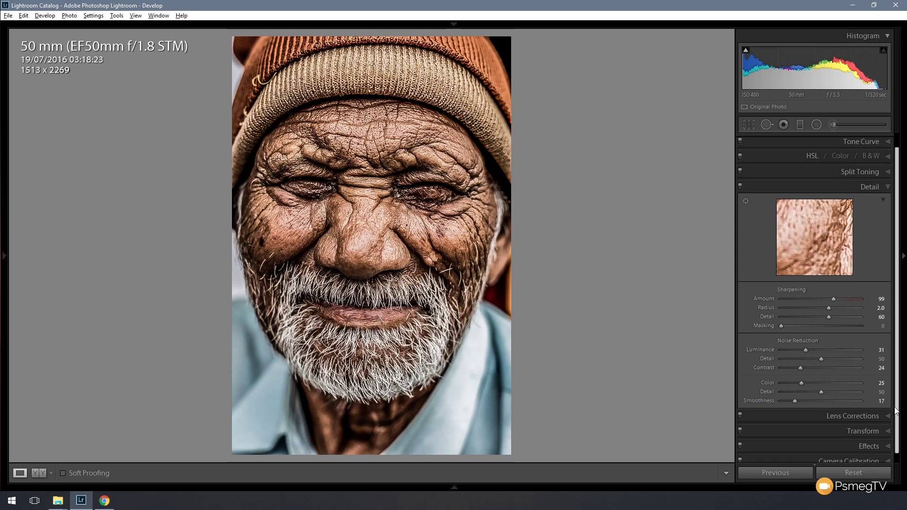
# Expand the Effects panel and set Post-Crop Vignetting Amount to -20.
pyautogui.click(874, 449)
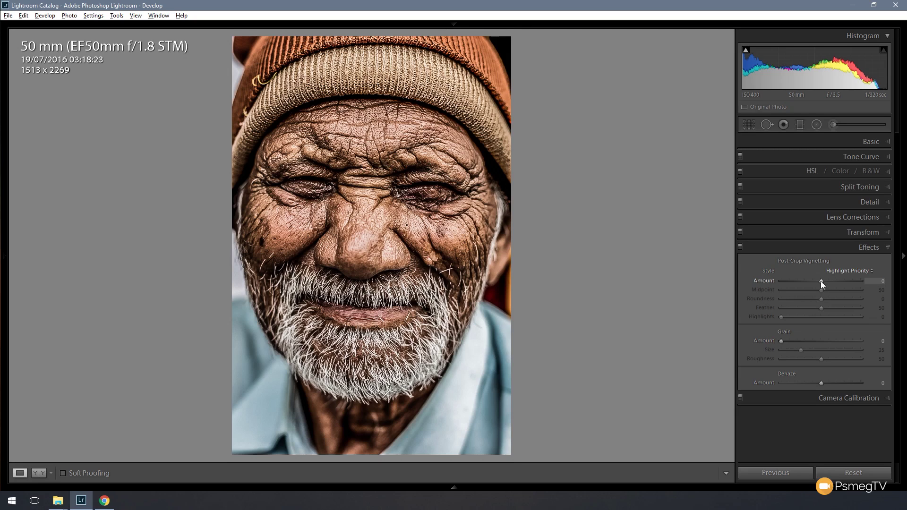
pyautogui.moveTo(820, 281); pyautogui.dragTo(812, 283)
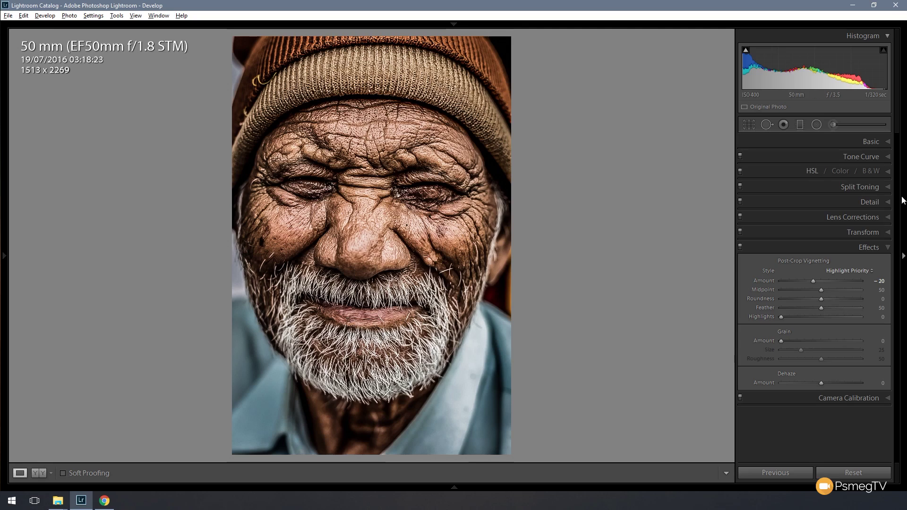
# Reopen the Basic panel and lower Exposure to -0.27.
pyautogui.click(889, 143)
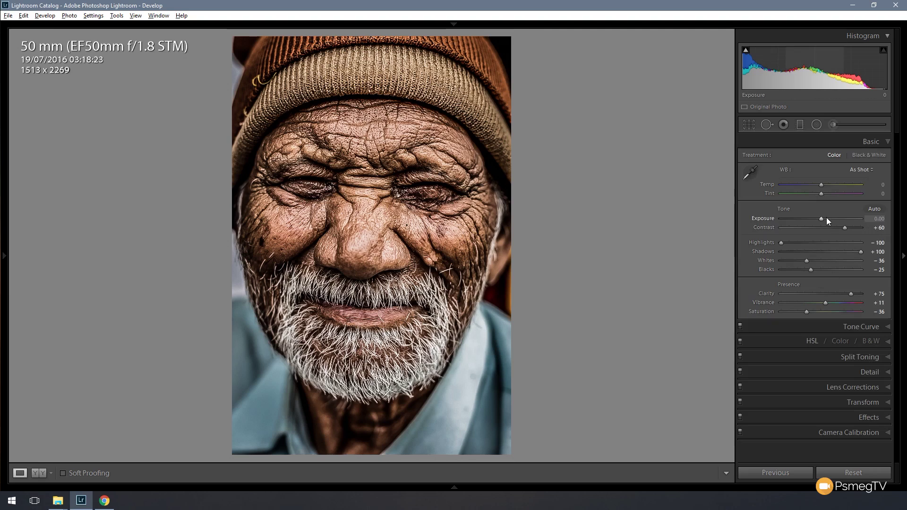
pyautogui.moveTo(820, 219); pyautogui.dragTo(819, 220)
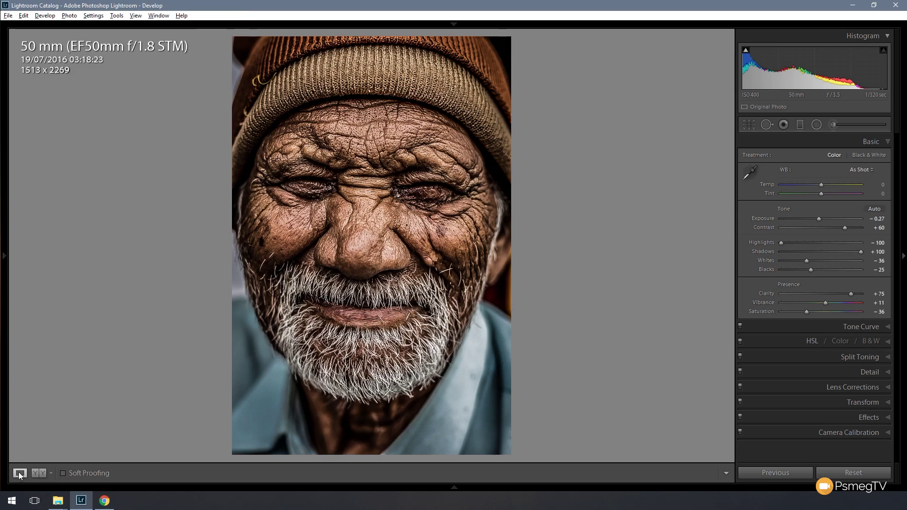
pyautogui.click(38, 474)
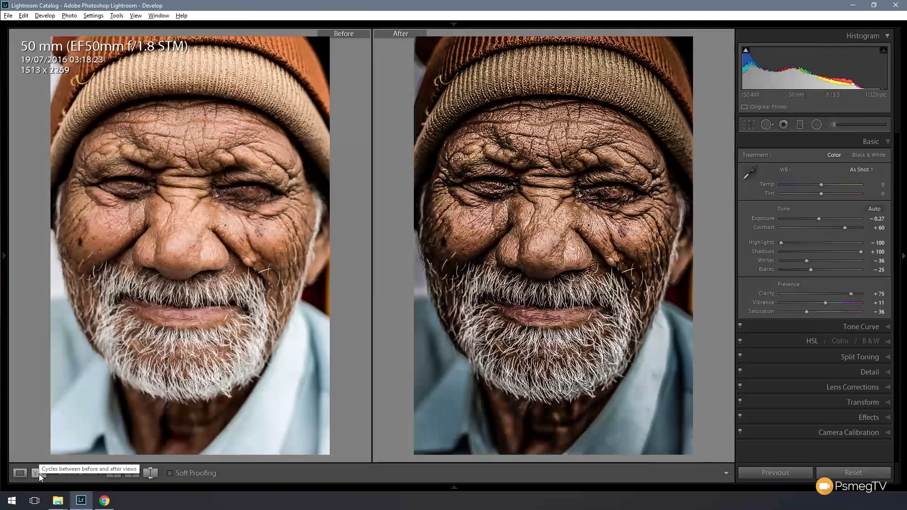